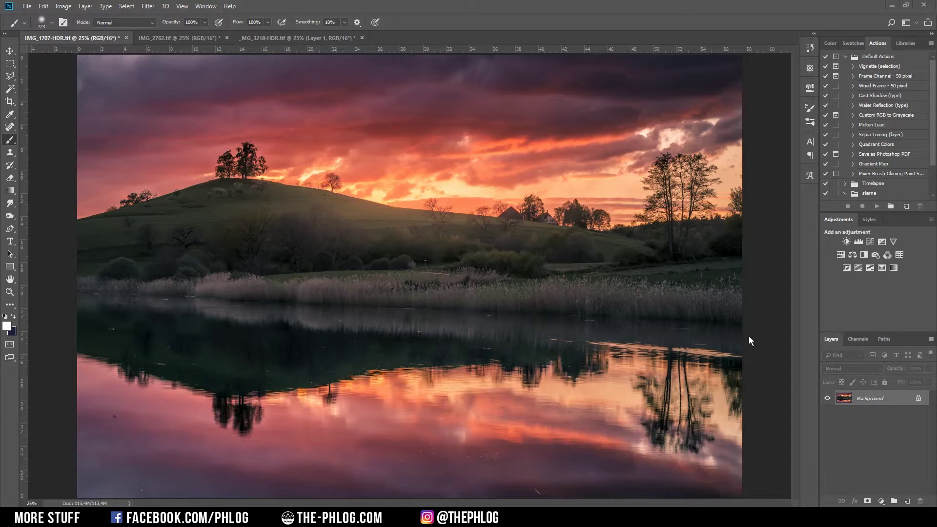
Duplicate the lake photo, blur the copy at 16.6-pixel Gaussian radius, and lower its opacity.
{"action": "double_click", "coordinate": [876, 403]}
{"action": "key", "text": "ctrl+j"}
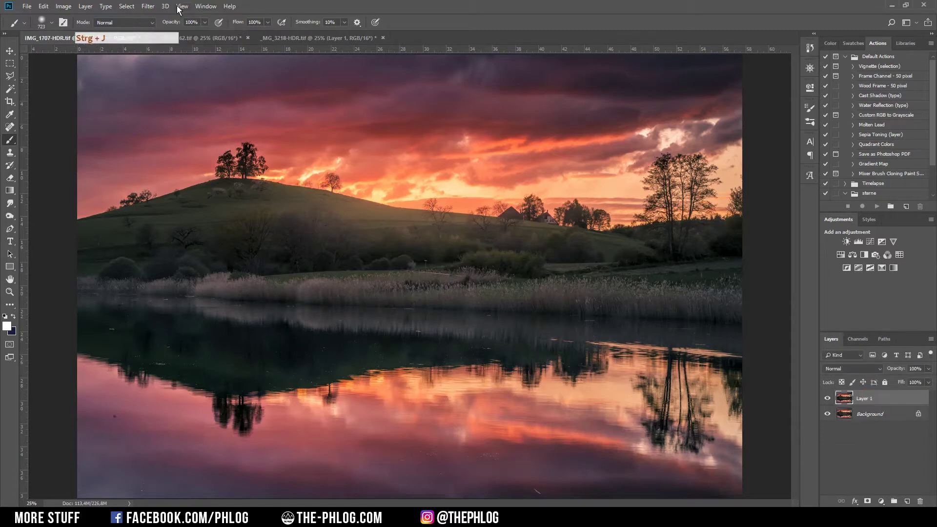
{"action": "left_click", "coordinate": [148, 6]}
{"action": "mouse_move", "coordinate": [166, 117]}
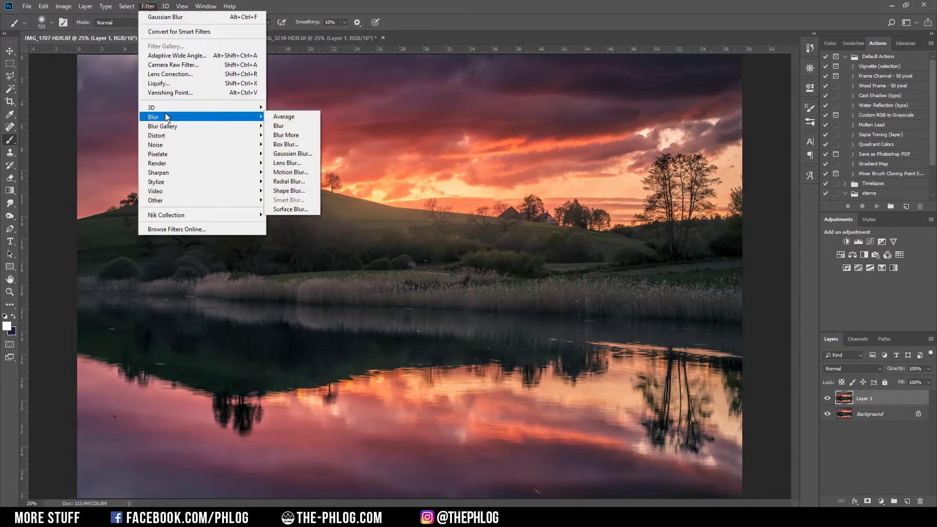
{"action": "left_click", "coordinate": [306, 155]}
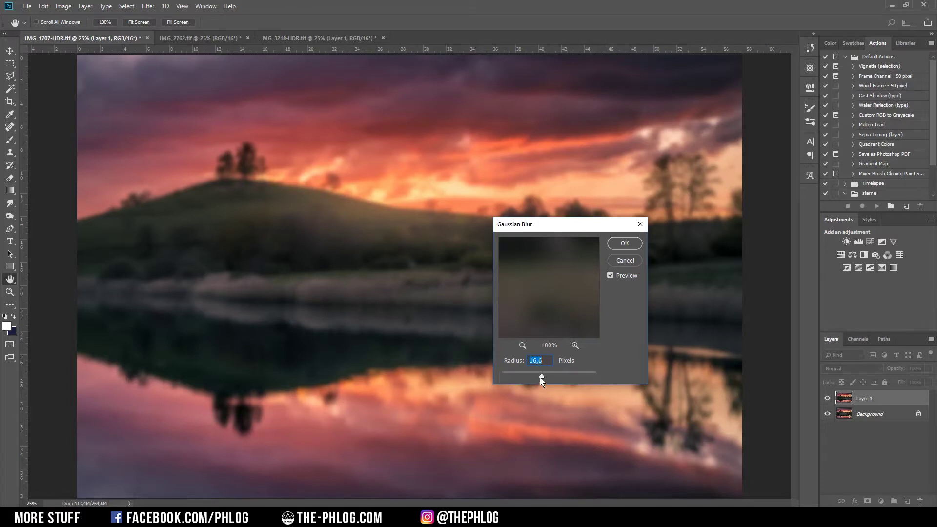
{"action": "mouse_move", "coordinate": [540, 376]}
{"action": "left_mouse_down"}
{"action": "mouse_move", "coordinate": [556, 379]}
{"action": "mouse_move", "coordinate": [541, 378]}
{"action": "left_mouse_up"}
{"action": "left_click", "coordinate": [623, 242]}
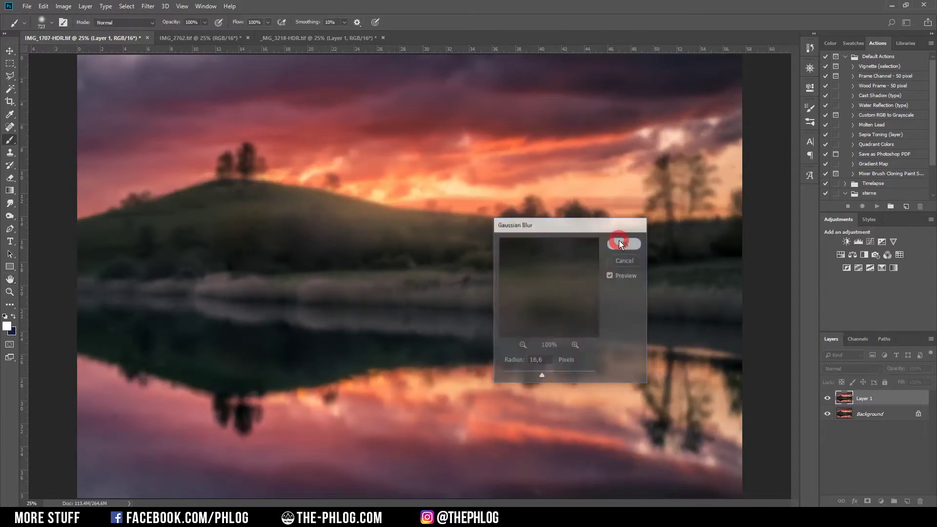
{"action": "key", "text": "b"}
{"action": "left_click", "coordinate": [928, 368]}
{"action": "left_click_drag", "start_coordinate": [929, 380], "coordinate": [894, 382]}
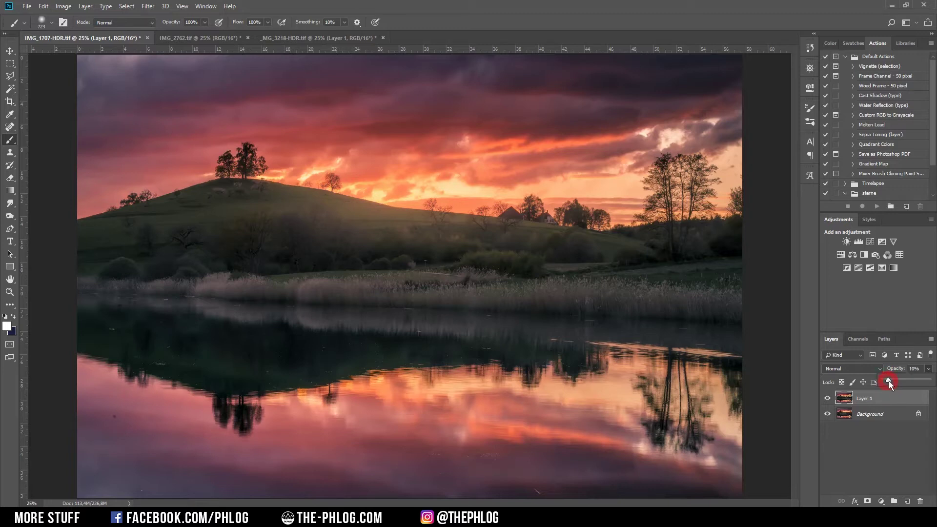
Set Layer 1's glow to 30% opacity and mask it off the dark hillside.
{"action": "left_click_drag", "start_coordinate": [889, 381], "coordinate": [891, 380]}
{"action": "left_click_drag", "start_coordinate": [899, 382], "coordinate": [898, 382]}
{"action": "left_click", "coordinate": [867, 501]}
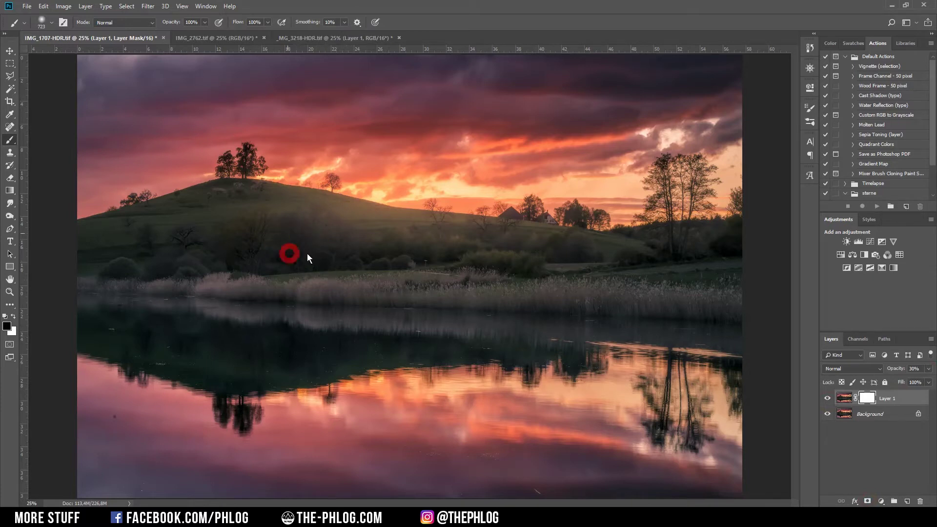
{"action": "mouse_move", "coordinate": [247, 250]}
{"action": "left_mouse_down"}
{"action": "mouse_move", "coordinate": [157, 260]}
{"action": "mouse_move", "coordinate": [220, 255]}
{"action": "left_mouse_up"}
Duplicate the Background photo and move the copy above the glow layer.
{"action": "left_click", "coordinate": [869, 415]}
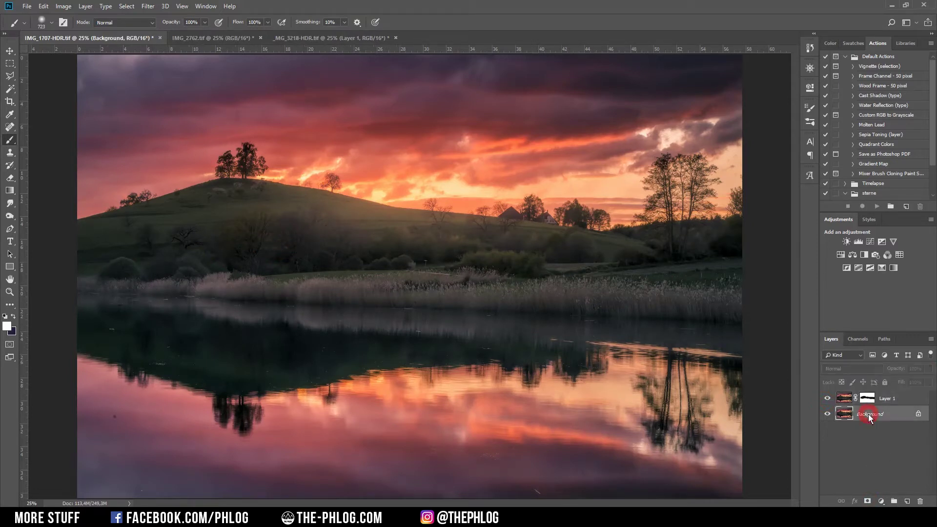
{"action": "key", "text": "ctrl+j"}
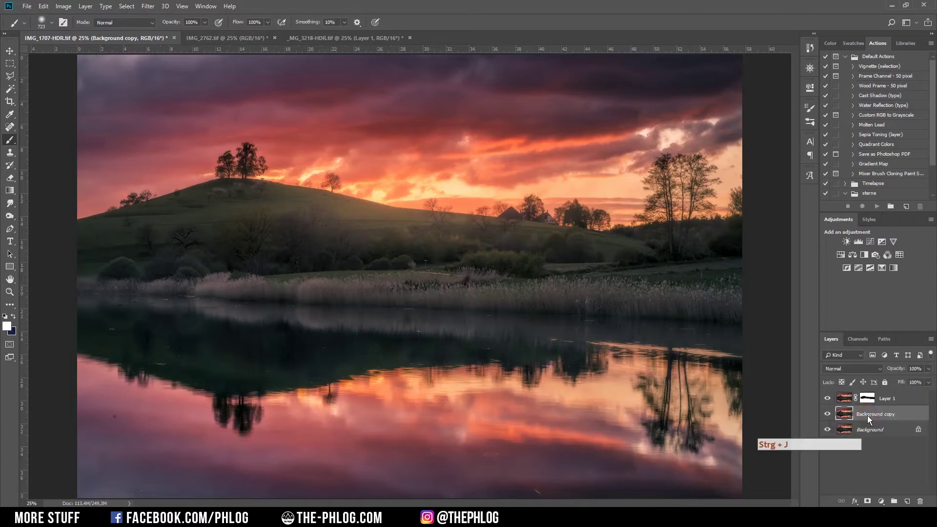
{"action": "left_click_drag", "start_coordinate": [871, 416], "coordinate": [881, 390]}
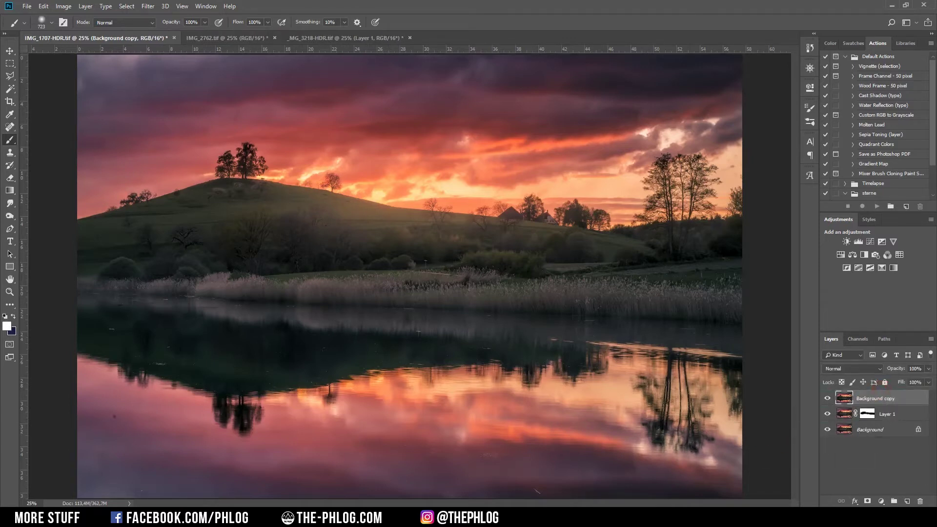
Apply a 1.5-pixel High Pass filter to the copy and blend it in Soft Light.
{"action": "left_click", "coordinate": [156, 8]}
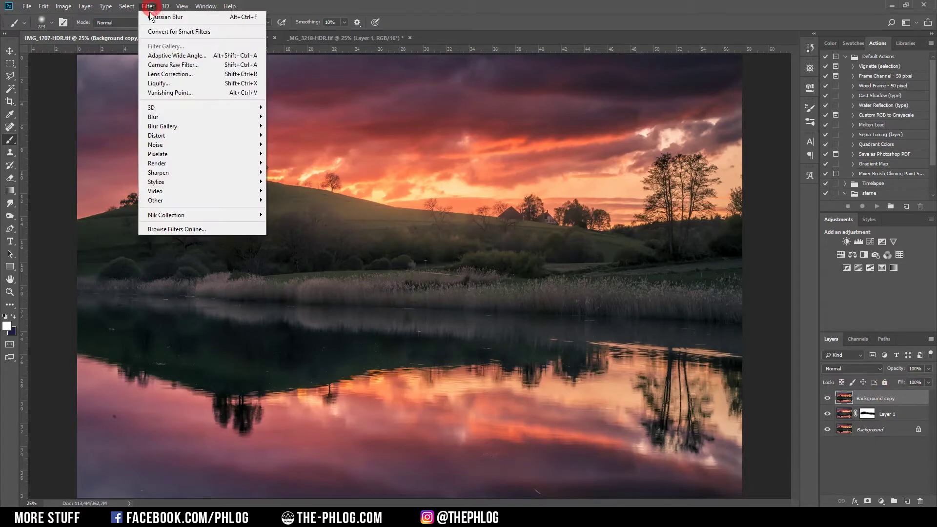
{"action": "mouse_move", "coordinate": [178, 200]}
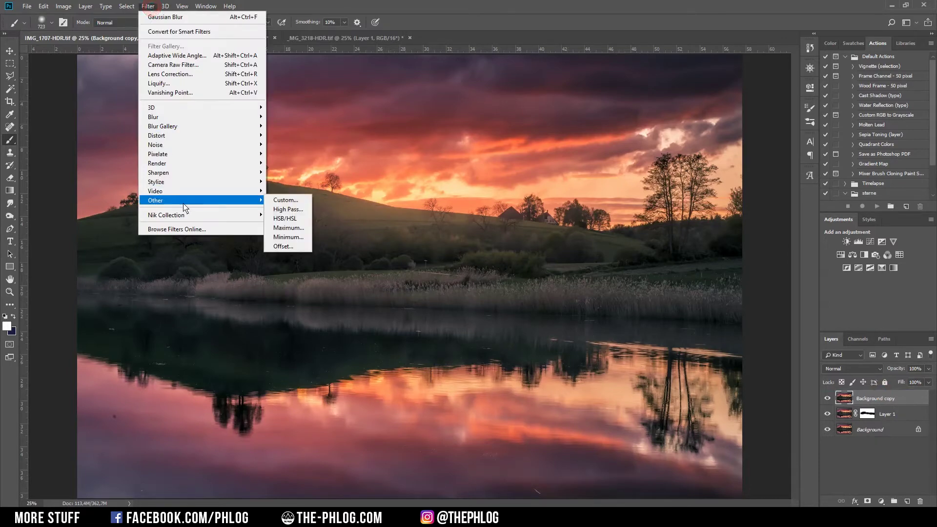
{"action": "left_click", "coordinate": [295, 209]}
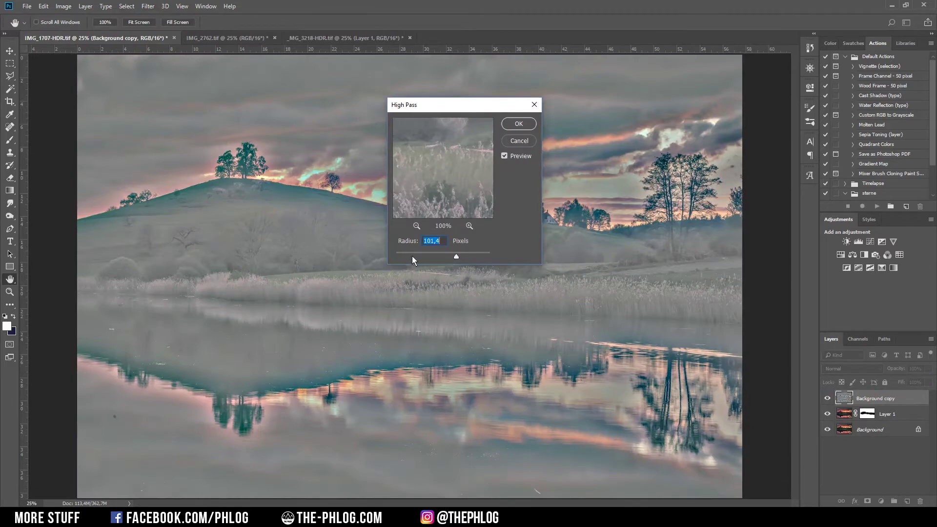
{"action": "left_click_drag", "start_coordinate": [413, 257], "coordinate": [412, 257]}
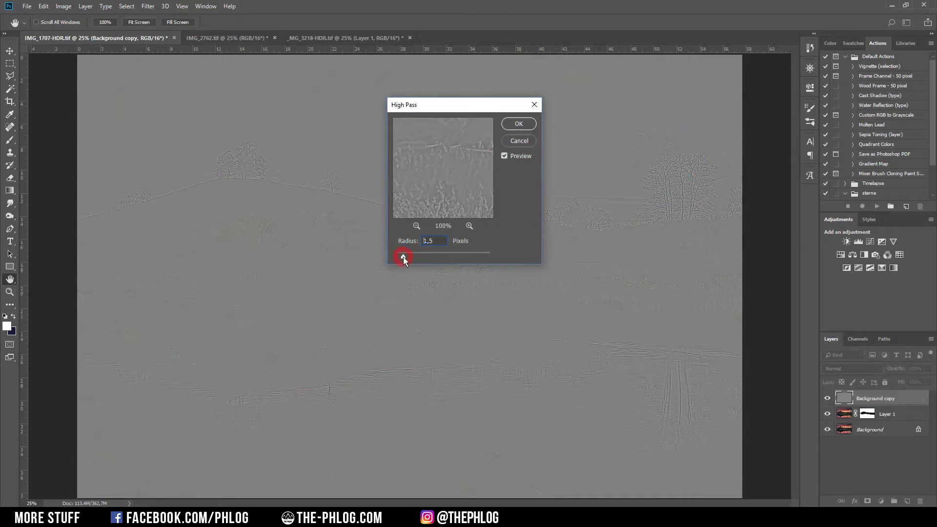
{"action": "left_click", "coordinate": [518, 123]}
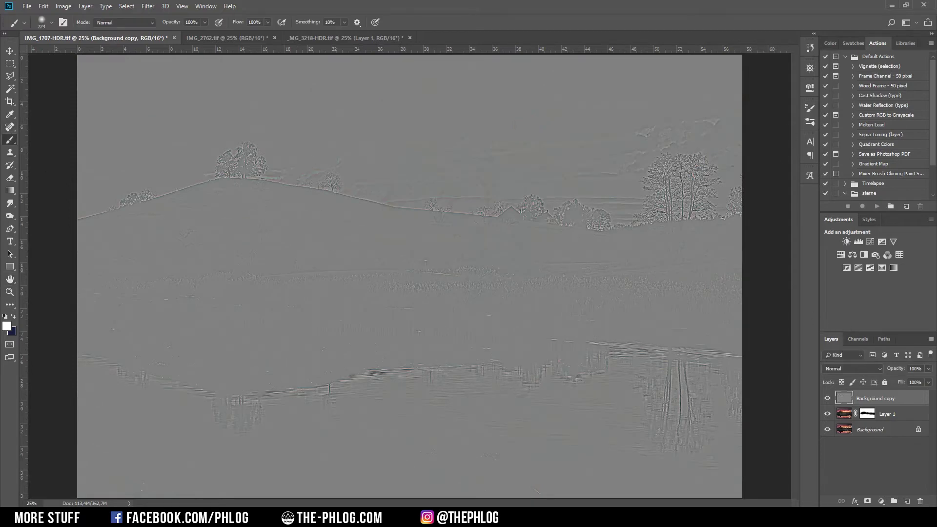
{"action": "left_click", "coordinate": [861, 369]}
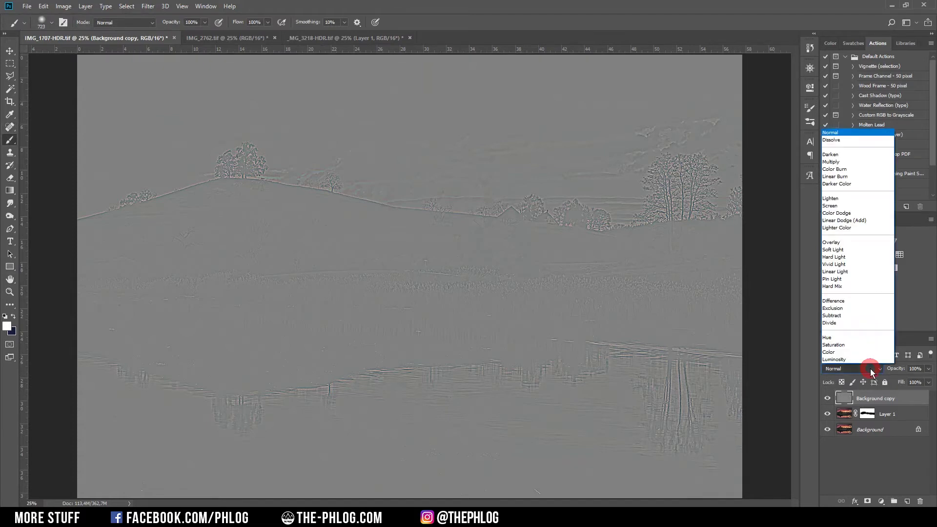
{"action": "left_click", "coordinate": [855, 253]}
{"action": "left_click", "coordinate": [827, 398]}
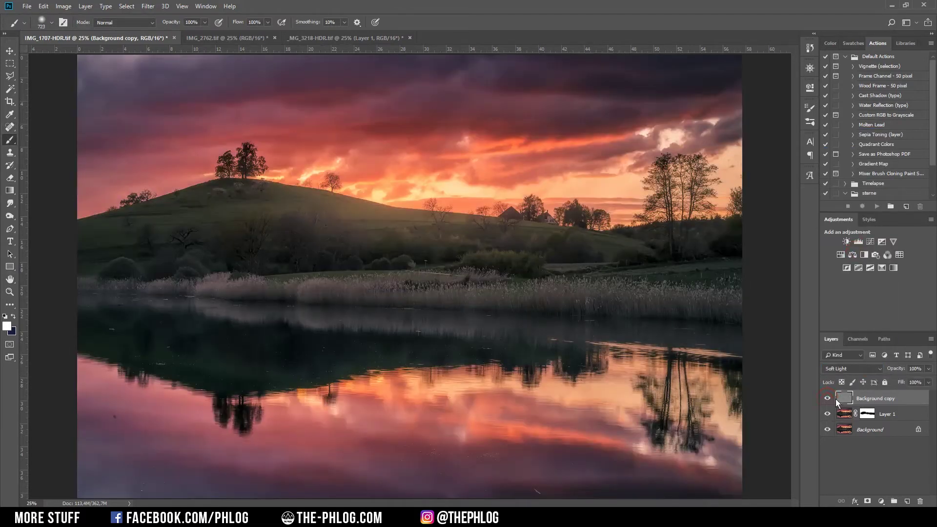
On the pier photo, apply Color Efex Pro 4's Classical Soft Focus using the Soft Focus 2 method.
{"action": "key", "text": "ctrl+Tab"}
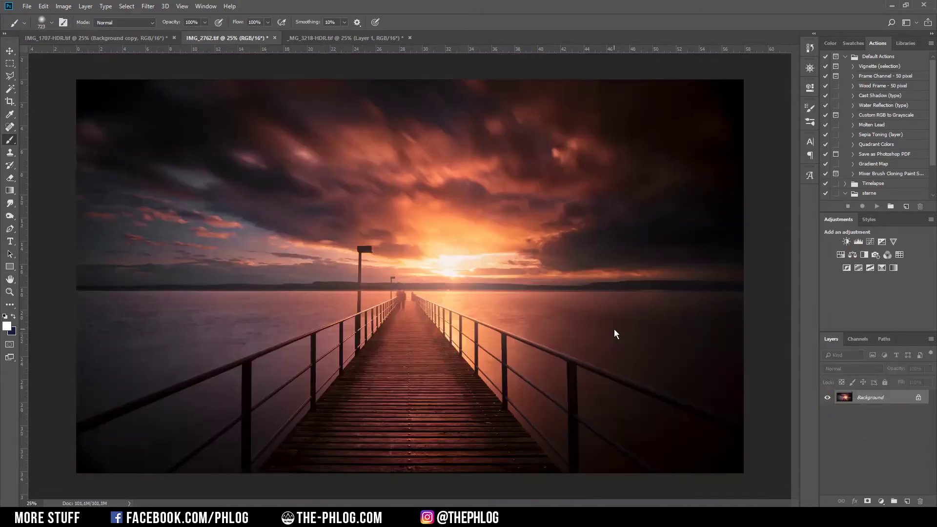
{"action": "left_click", "coordinate": [148, 6]}
{"action": "mouse_move", "coordinate": [208, 220]}
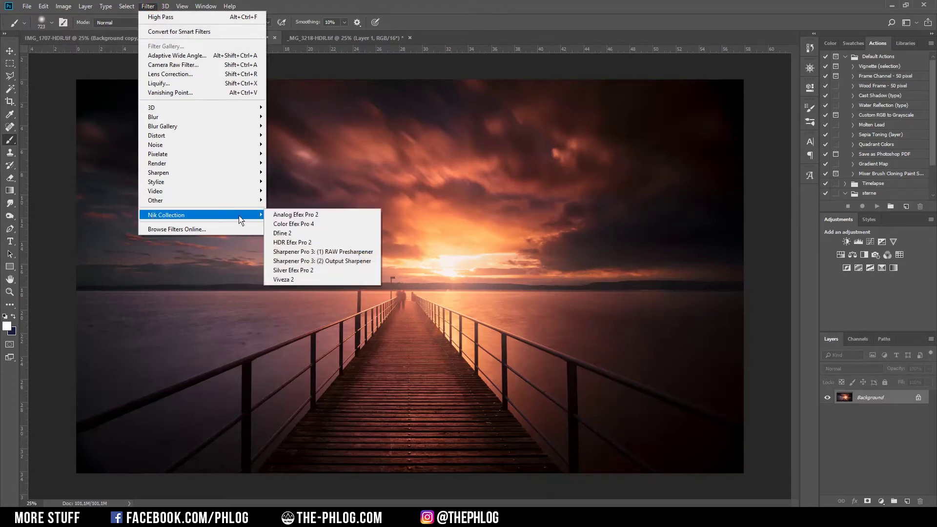
{"action": "left_click", "coordinate": [308, 225]}
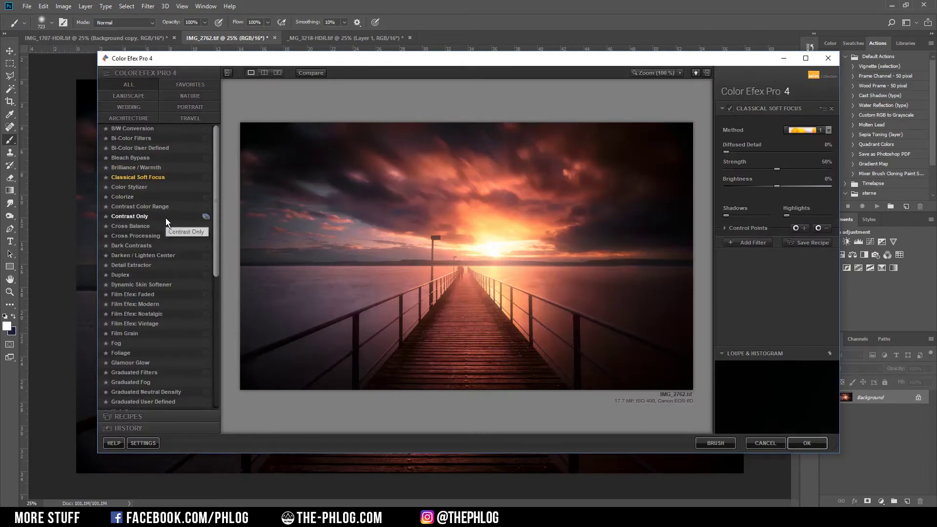
{"action": "left_click", "coordinate": [157, 179]}
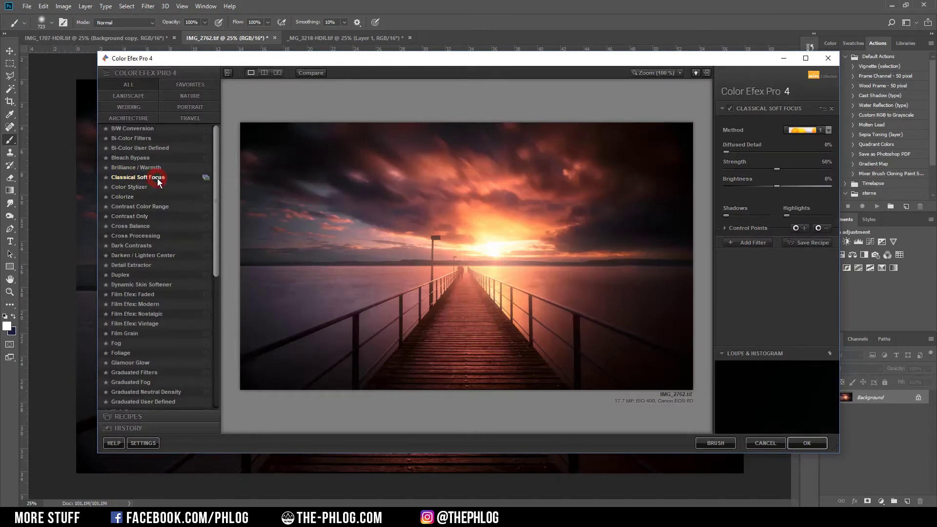
{"action": "left_click", "coordinate": [828, 129]}
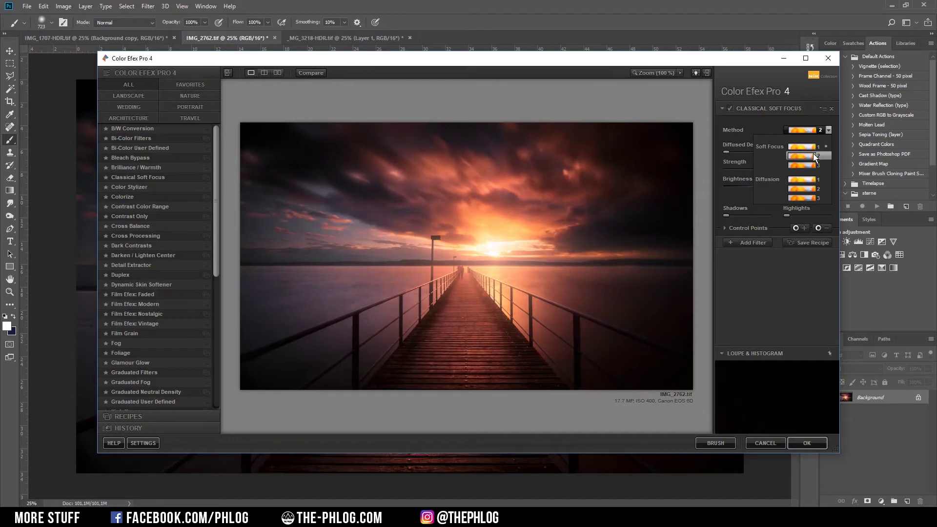
{"action": "left_click", "coordinate": [811, 156]}
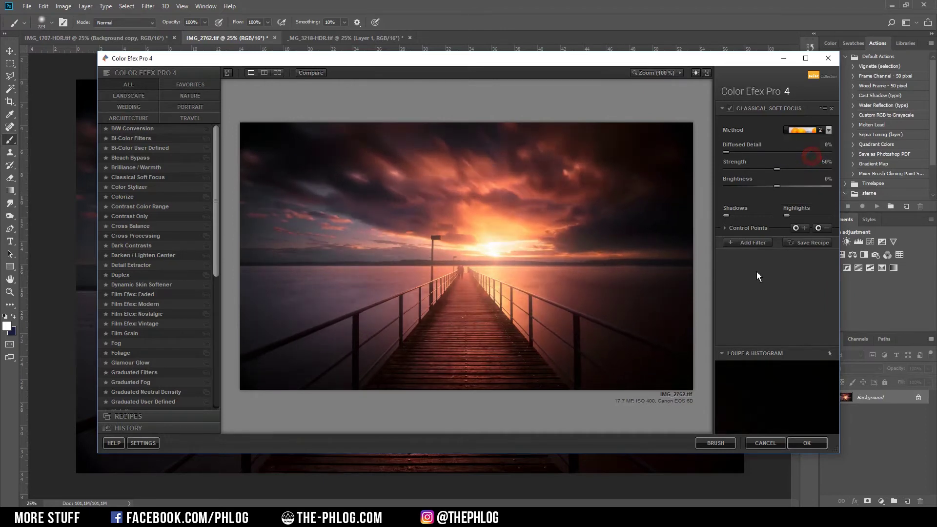
{"action": "left_click", "coordinate": [809, 443]}
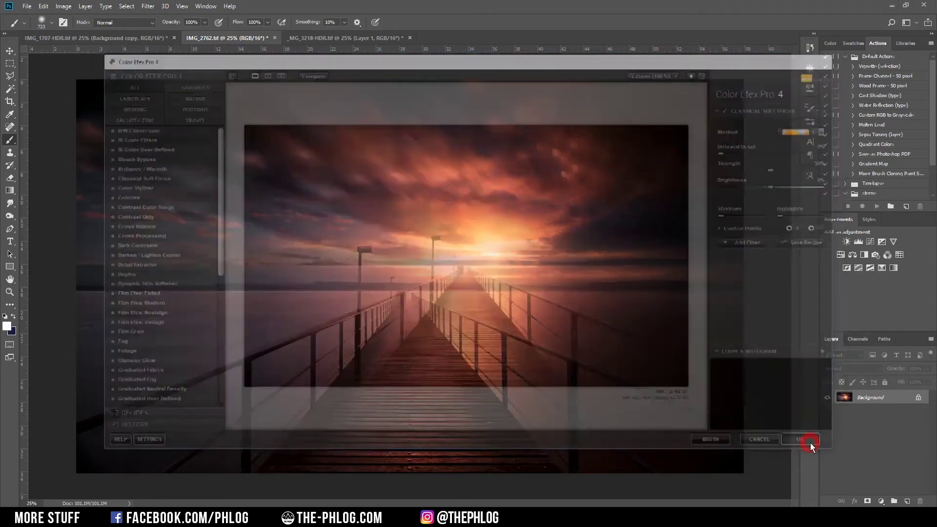
{"action": "left_click", "coordinate": [828, 398]}
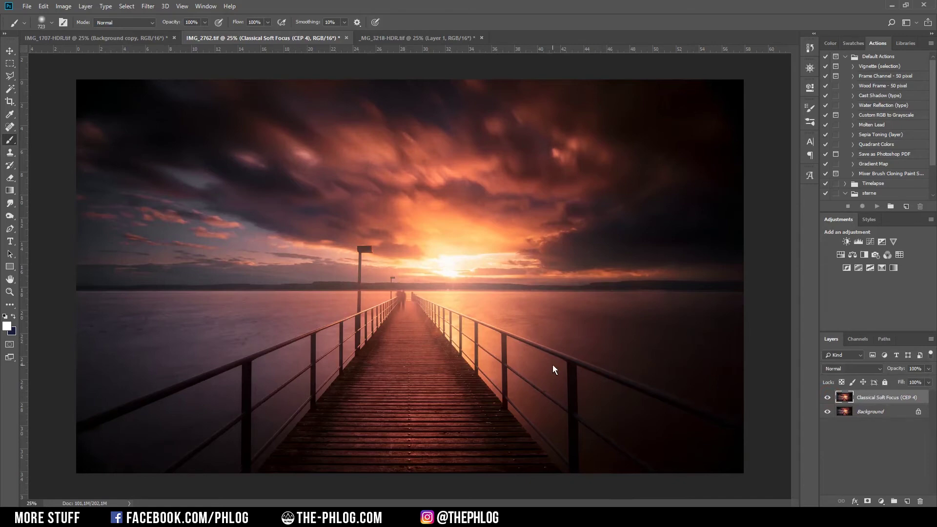
Add a mask to the pier's Classical Soft Focus layer, then move to the _MG_3218 bridge photo.
{"action": "left_click", "coordinate": [868, 501]}
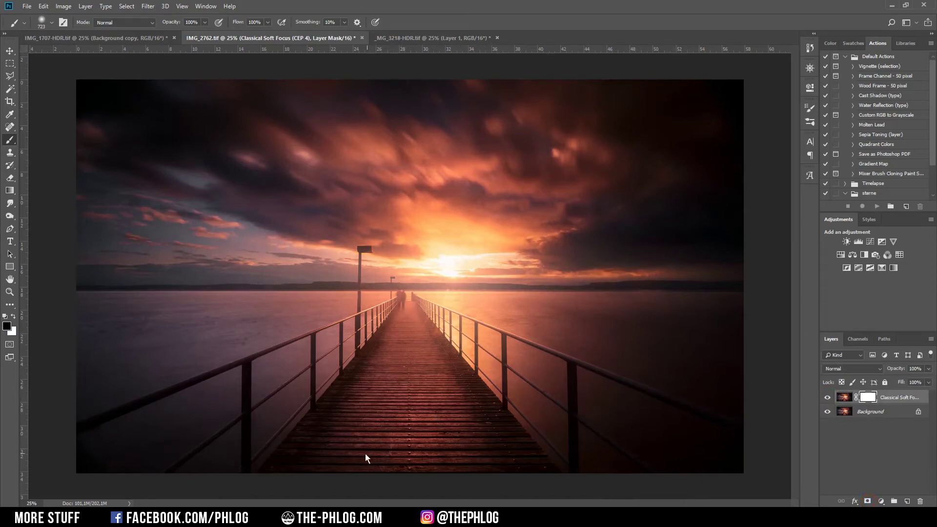
{"action": "left_click", "coordinate": [385, 428]}
{"action": "key", "text": "Delete"}
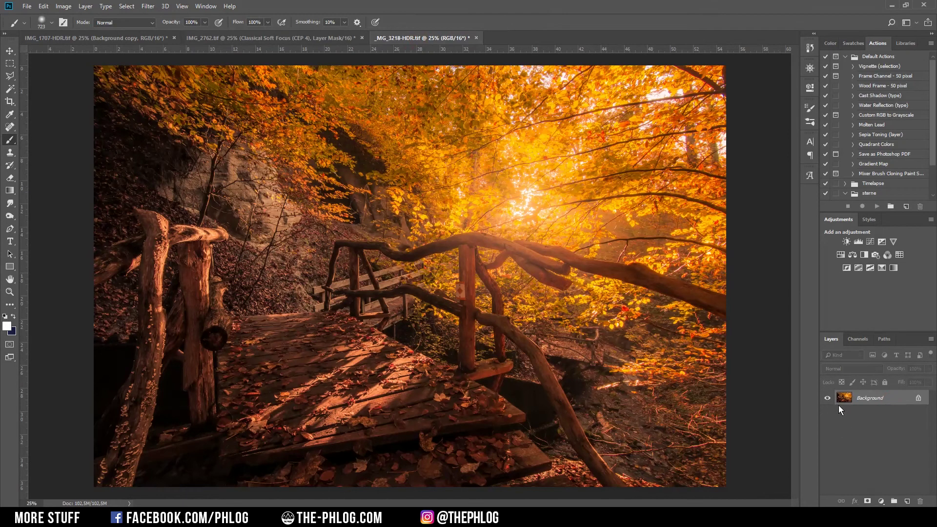
Duplicate the bridge photo's Background and apply a Gaussian Blur to Layer 1.
{"action": "key", "text": "ctrl+j"}
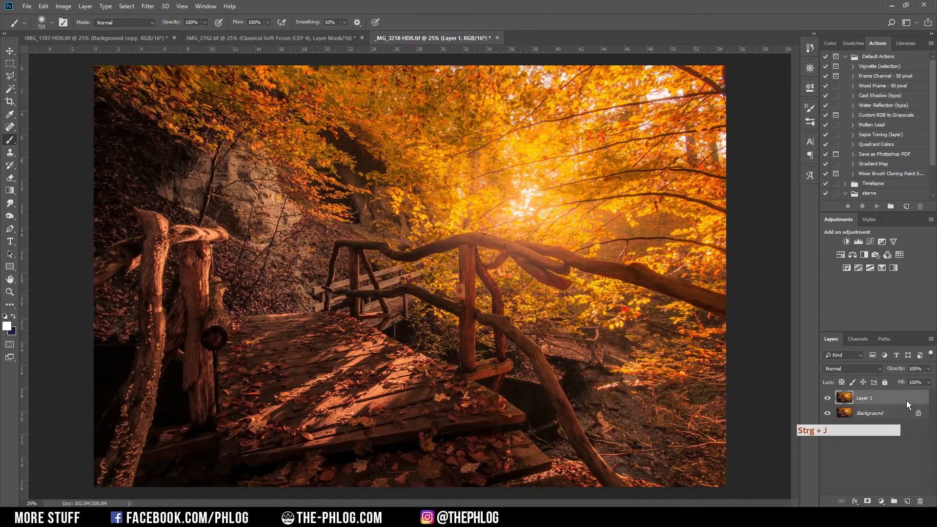
{"action": "left_click", "coordinate": [148, 6]}
{"action": "mouse_move", "coordinate": [225, 117]}
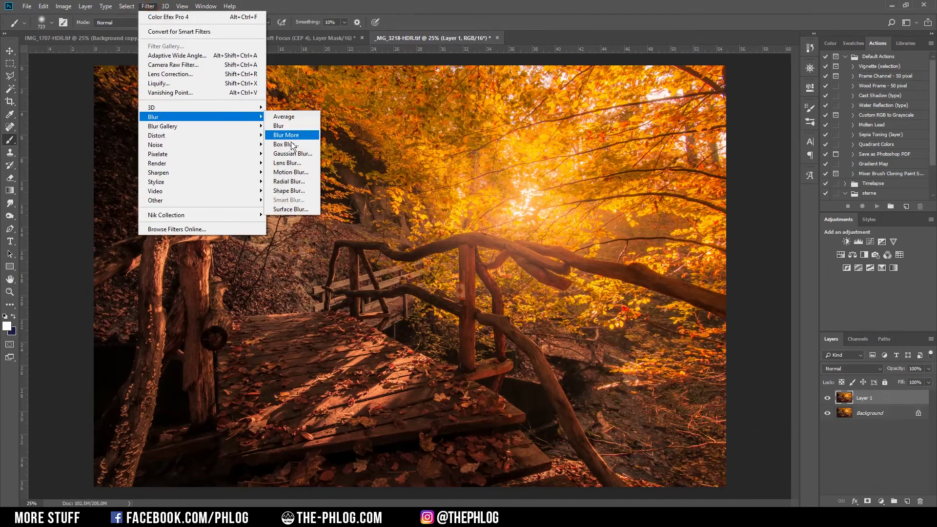
{"action": "left_click", "coordinate": [291, 153]}
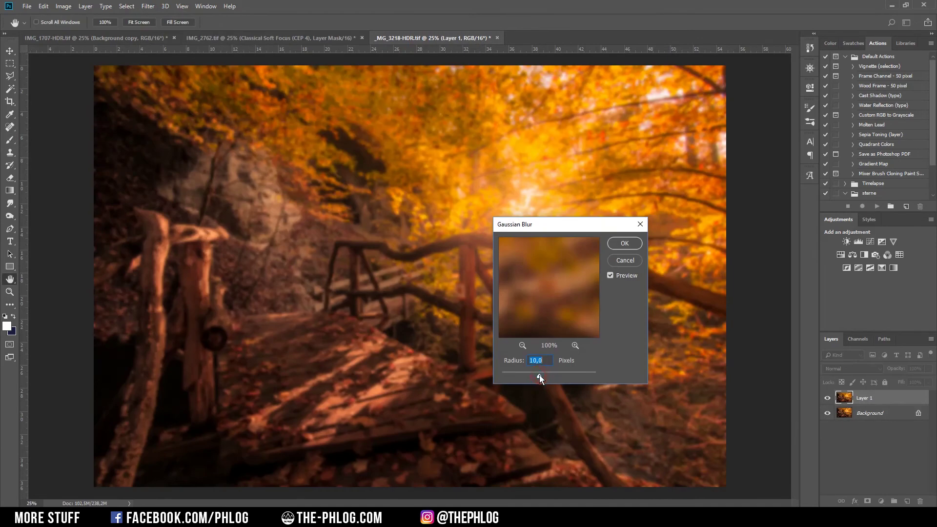
{"action": "left_click", "coordinate": [616, 246]}
{"action": "key", "text": "b"}
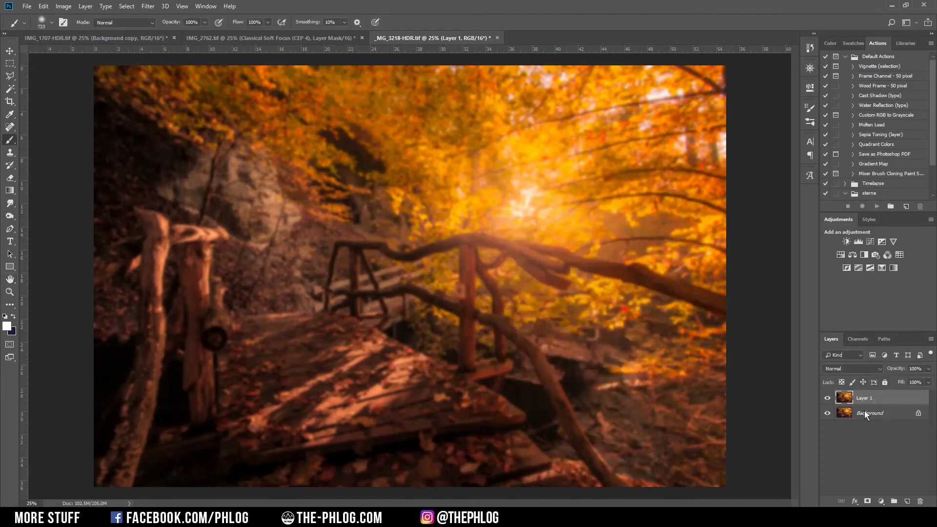
Blend Layer 1 in Lighter Color at 59% opacity and give it a layer mask.
{"action": "left_click", "coordinate": [881, 370]}
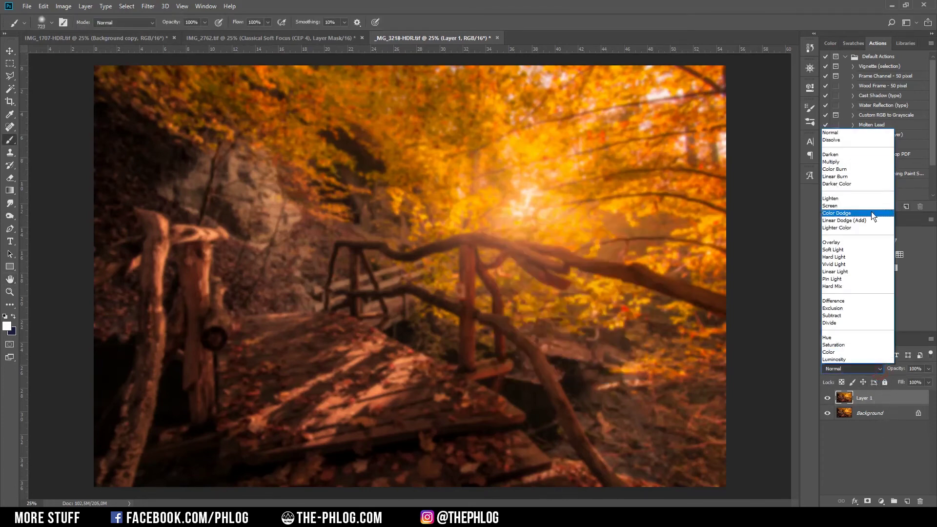
{"action": "left_click", "coordinate": [849, 227]}
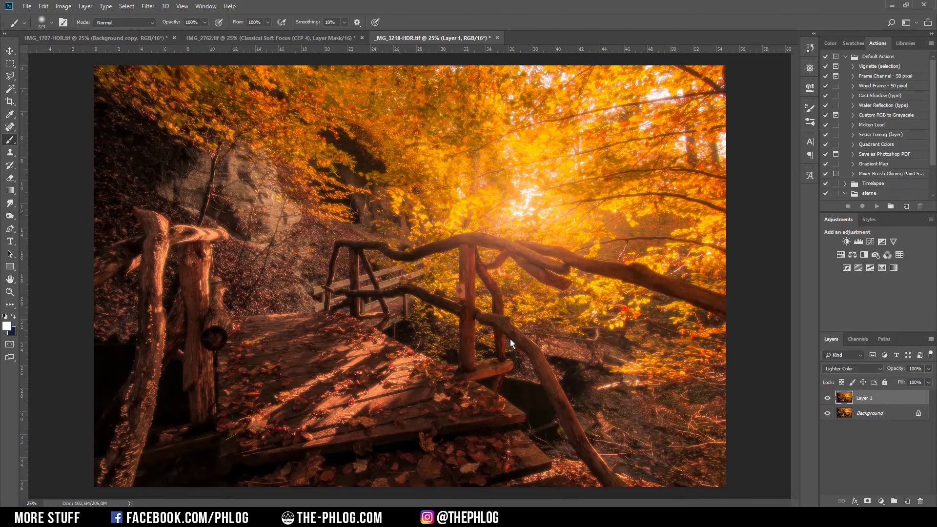
{"action": "left_click", "coordinate": [928, 368]}
{"action": "left_click_drag", "start_coordinate": [927, 380], "coordinate": [911, 382]}
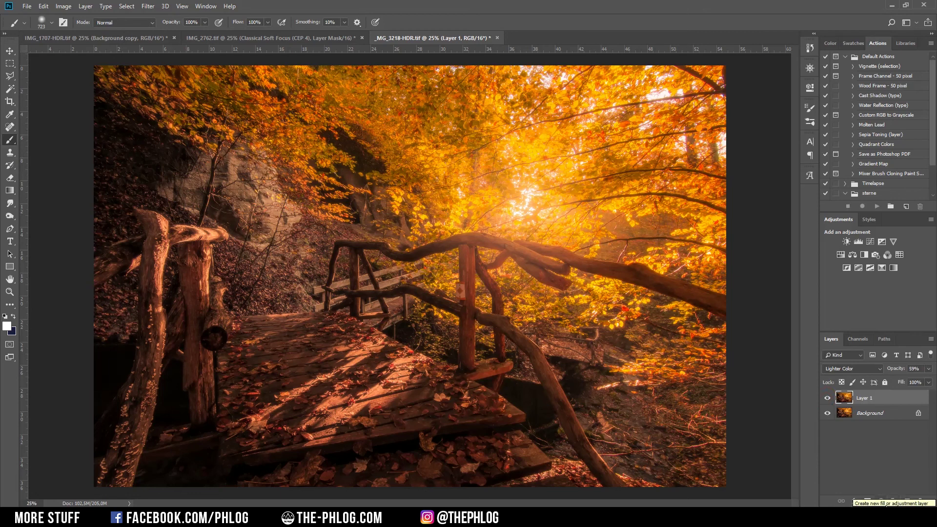
{"action": "left_click", "coordinate": [867, 501]}
{"action": "key", "text": "x"}
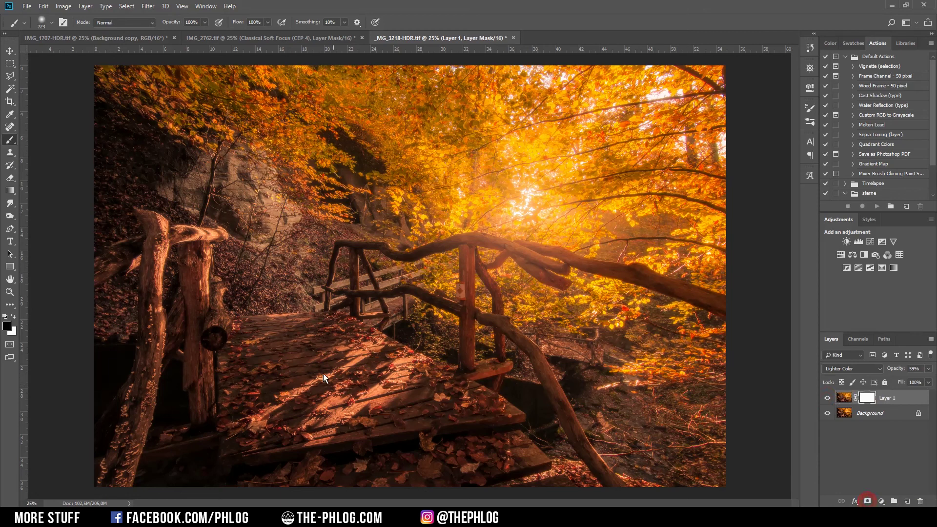